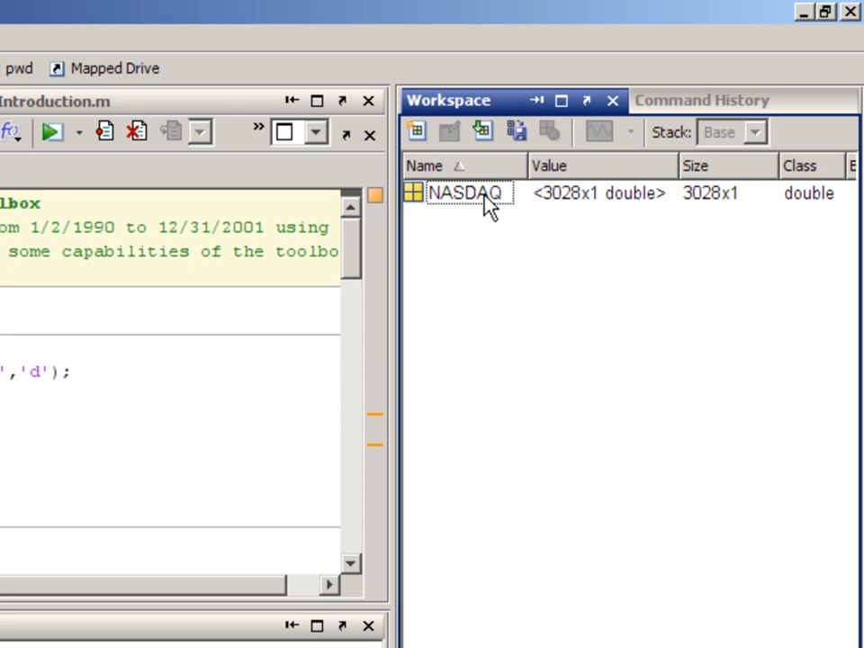
Plot the NASDAQ variable from the workspace and close the resulting figure
{"action": "left_click", "coordinate": [473, 198]}
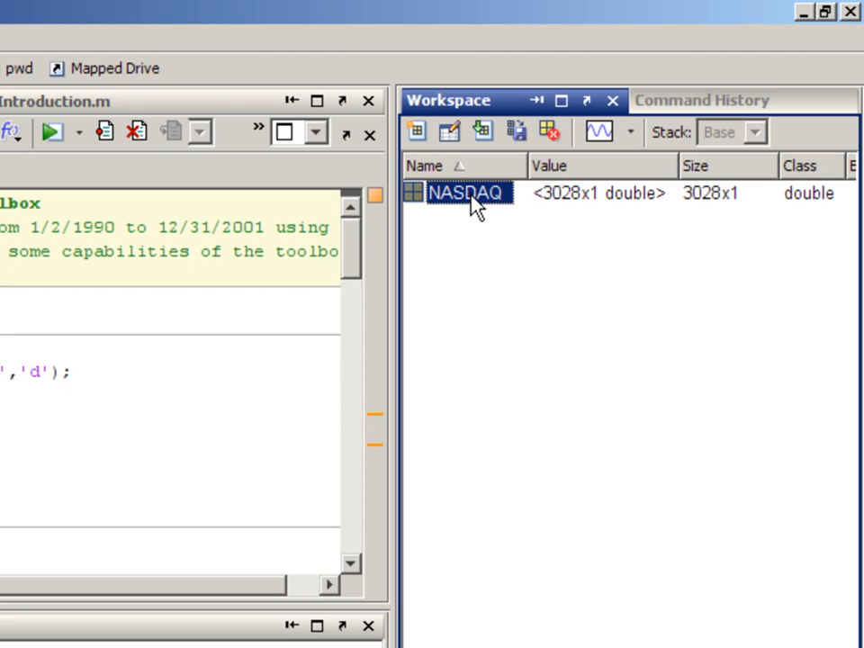
{"action": "left_click", "coordinate": [599, 132]}
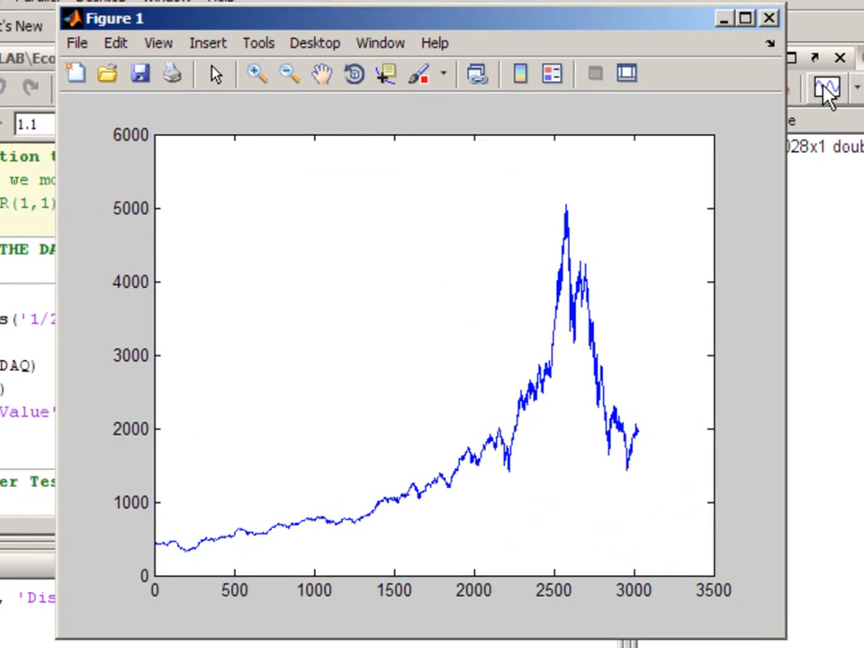
{"action": "left_click", "coordinate": [778, 16]}
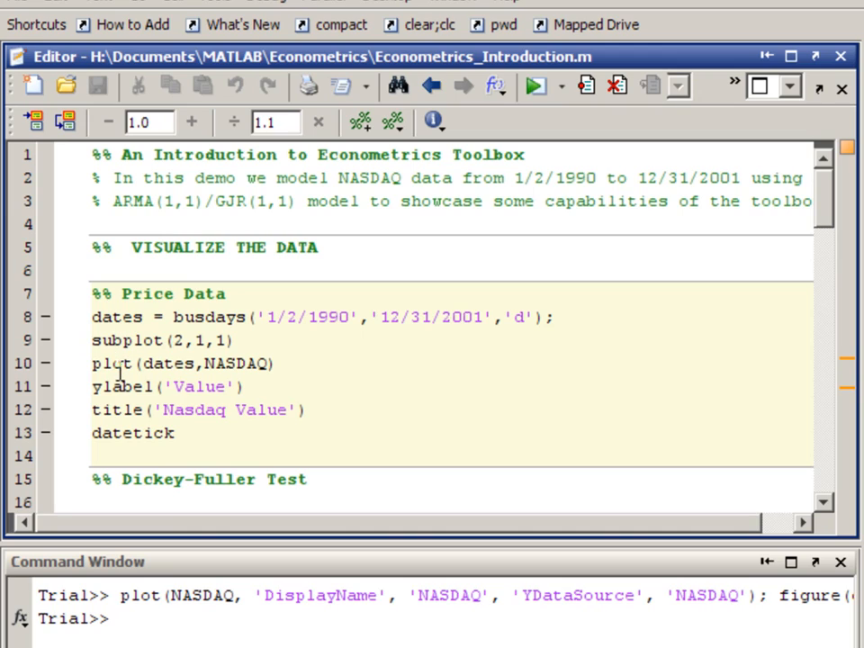
Run the Price Data section to plot NASDAQ values against dates, and dock the figure in the desktop
{"action": "double_click", "coordinate": [115, 363]}
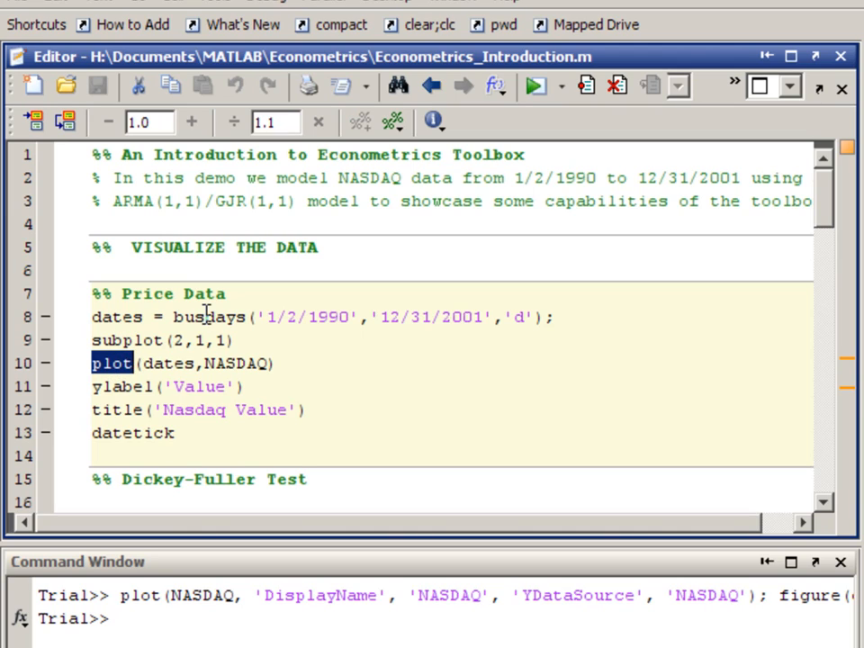
{"action": "left_click", "coordinate": [573, 392]}
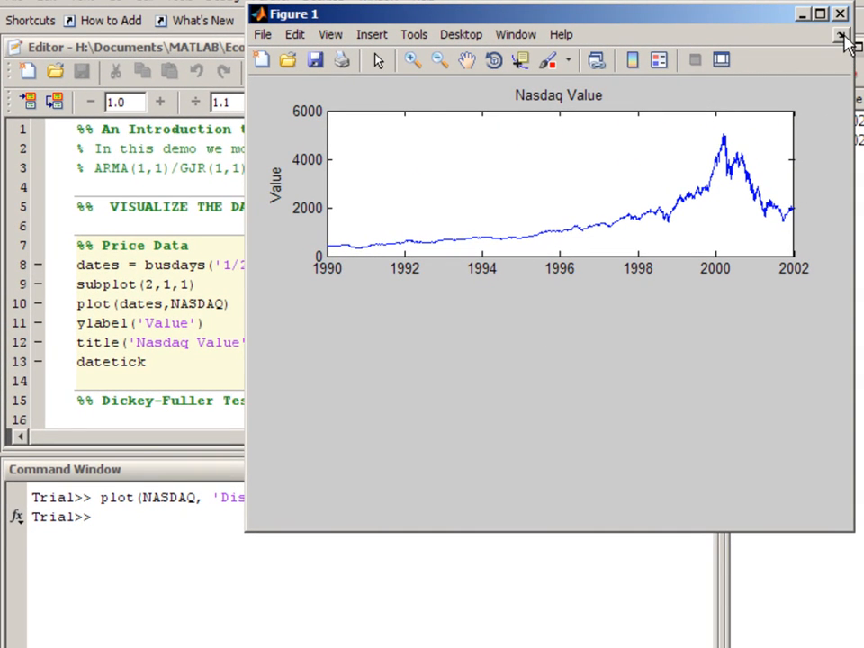
{"action": "left_click", "coordinate": [842, 36]}
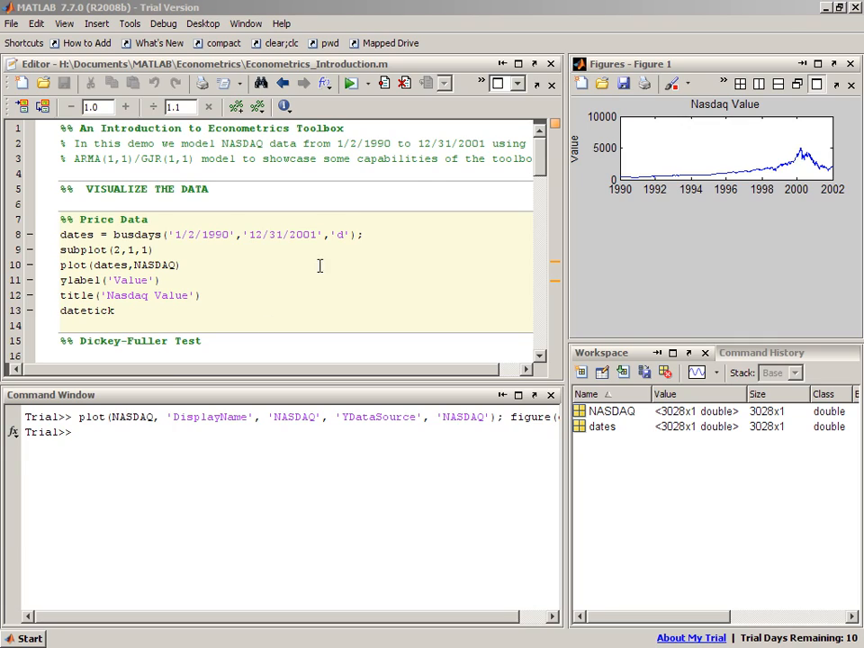
Browse the function list to the Statistics and Tests functions of the Econometrics Toolbox
{"action": "left_click", "coordinate": [15, 440]}
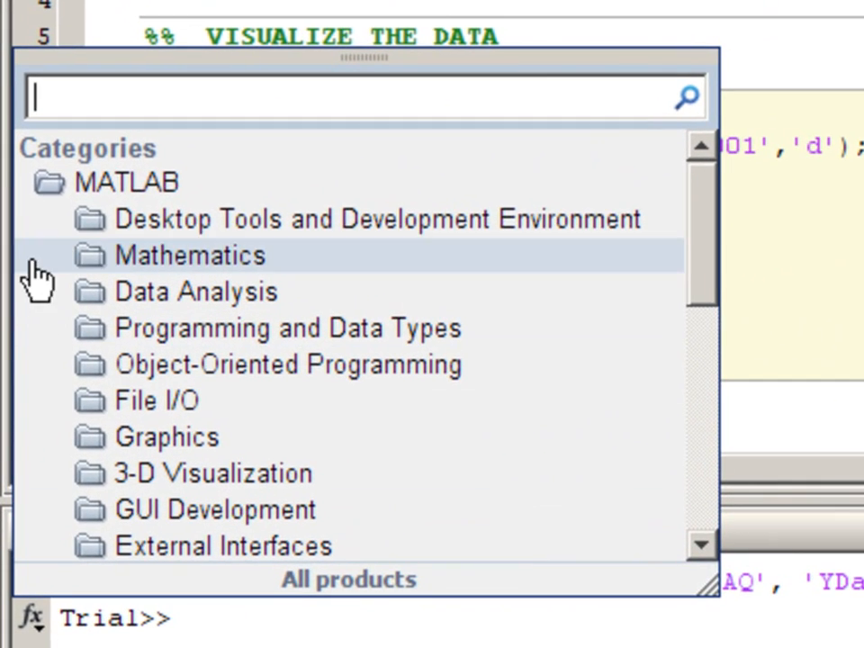
{"action": "left_click", "coordinate": [49, 188]}
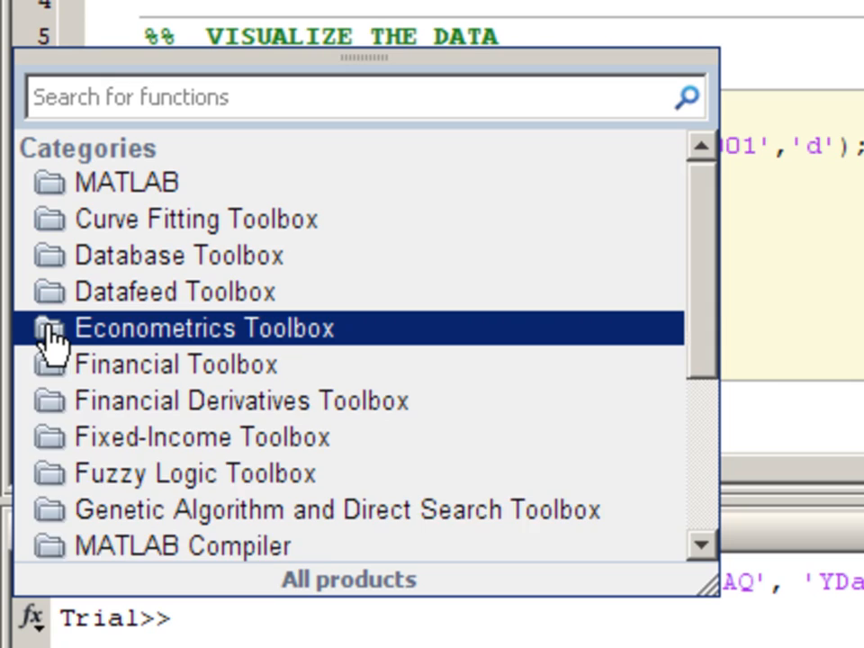
{"action": "left_click", "coordinate": [50, 329]}
{"action": "scroll", "coordinate": [194, 365], "scroll_direction": "down", "scroll_amount": 1}
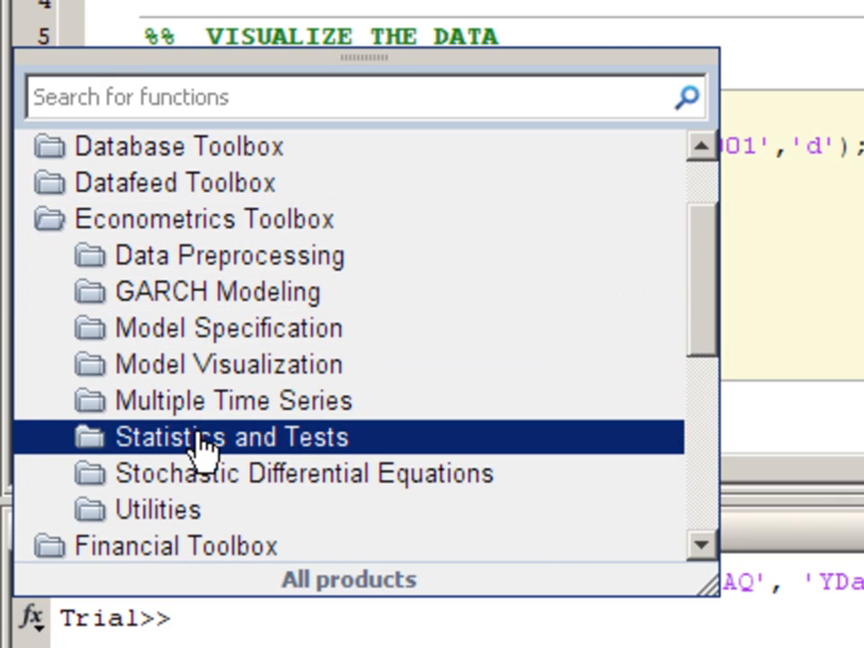
{"action": "left_click", "coordinate": [200, 441]}
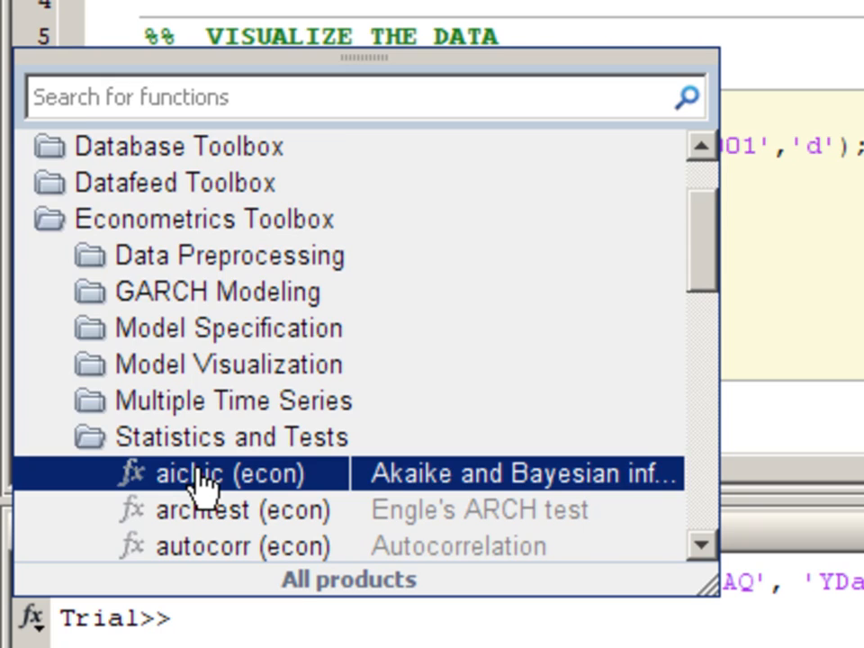
{"action": "scroll", "coordinate": [199, 486], "scroll_direction": "down", "scroll_amount": 1}
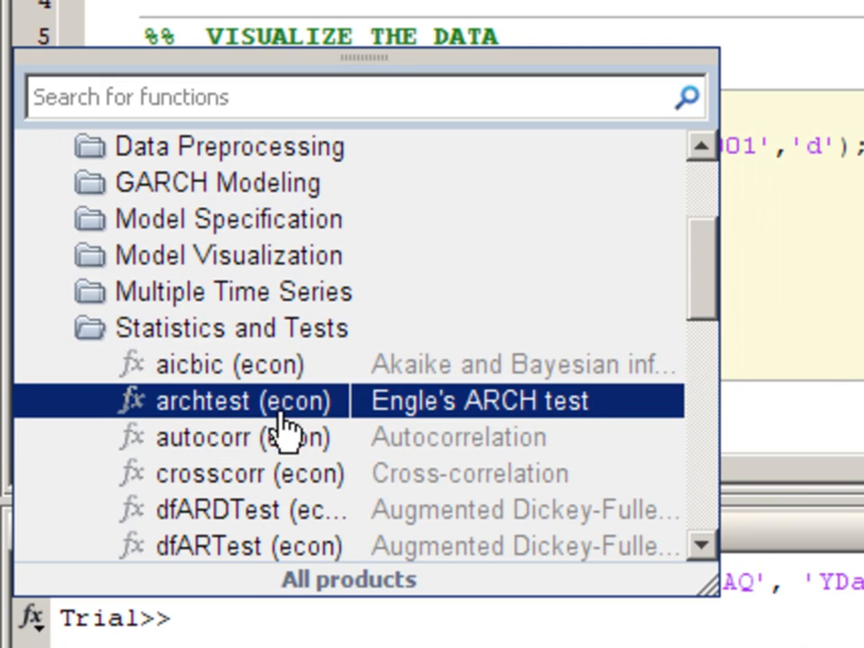
{"action": "scroll", "coordinate": [263, 511], "scroll_direction": "down", "scroll_amount": 1}
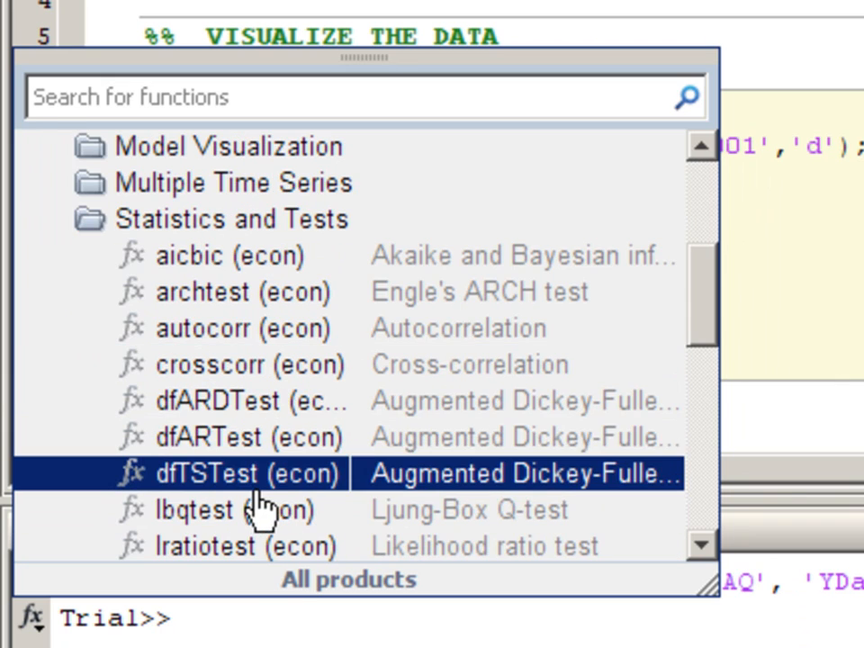
Open the full help page for dfARDTest, look through it down to the references, and close it
{"action": "mouse_move", "coordinate": [256, 410]}
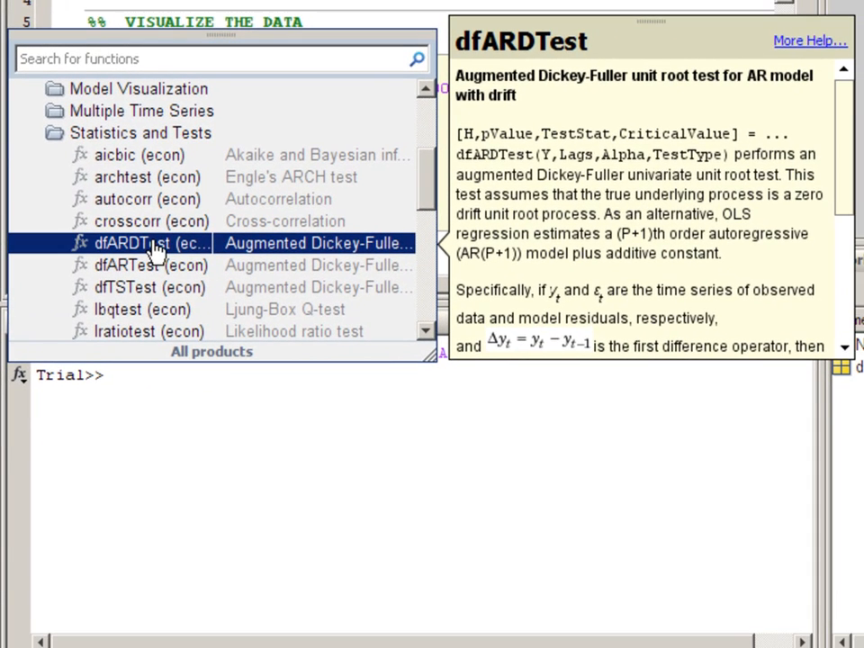
{"action": "mouse_move", "coordinate": [843, 126]}
{"action": "left_mouse_down"}
{"action": "mouse_move", "coordinate": [845, 265]}
{"action": "mouse_move", "coordinate": [846, 110]}
{"action": "left_mouse_up"}
{"action": "left_click", "coordinate": [808, 41]}
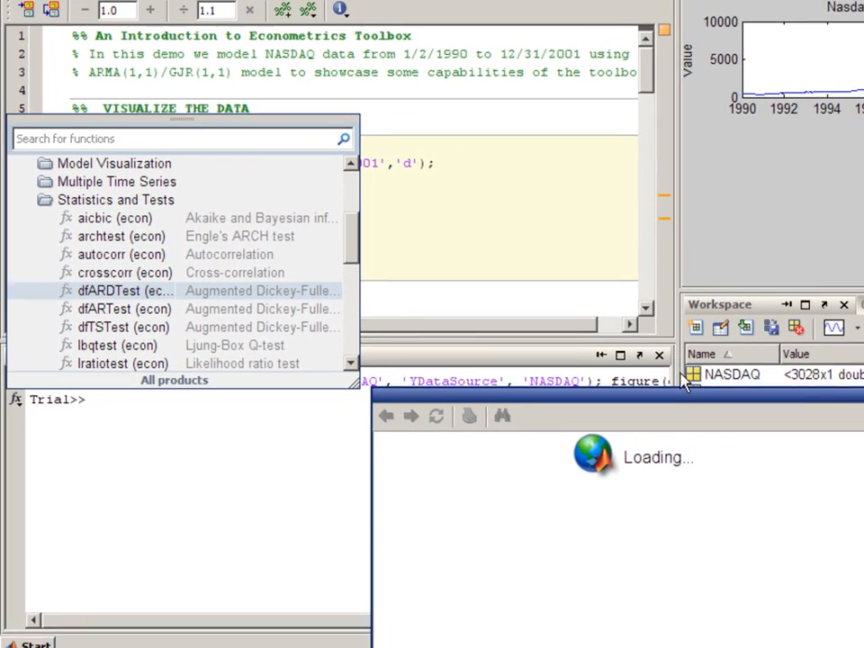
{"action": "left_click_drag", "start_coordinate": [683, 399], "coordinate": [644, 25]}
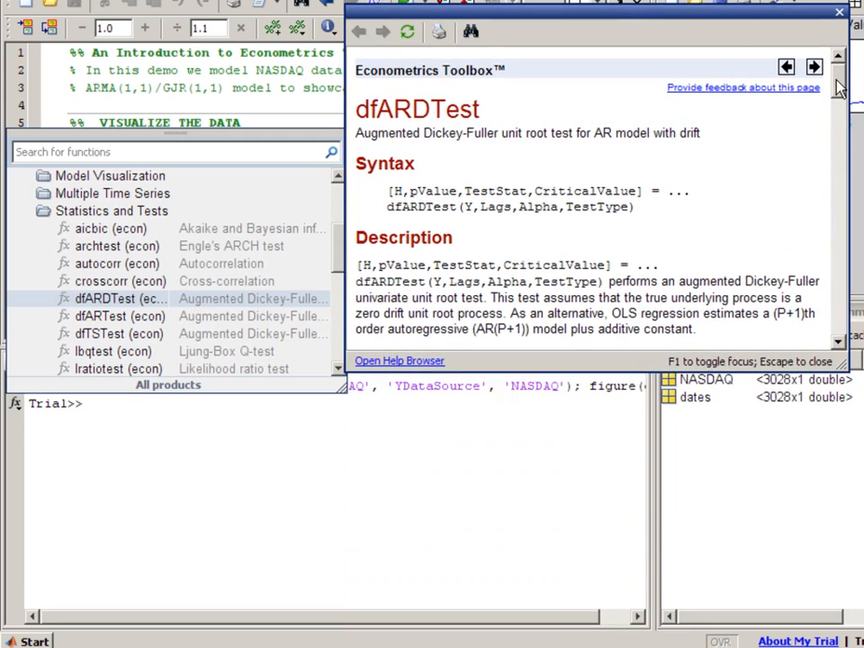
{"action": "left_click_drag", "start_coordinate": [838, 87], "coordinate": [837, 311]}
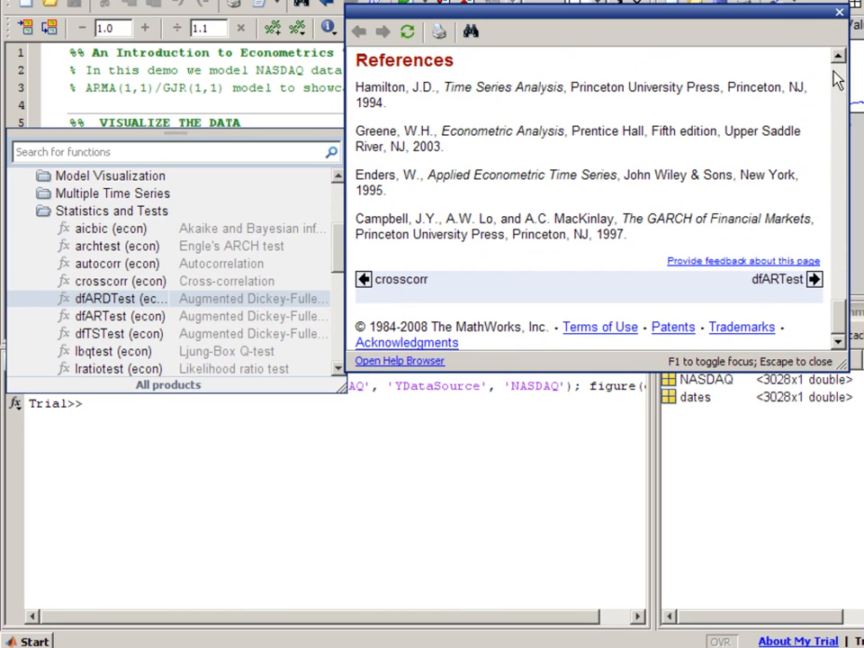
{"action": "key", "text": "Escape"}
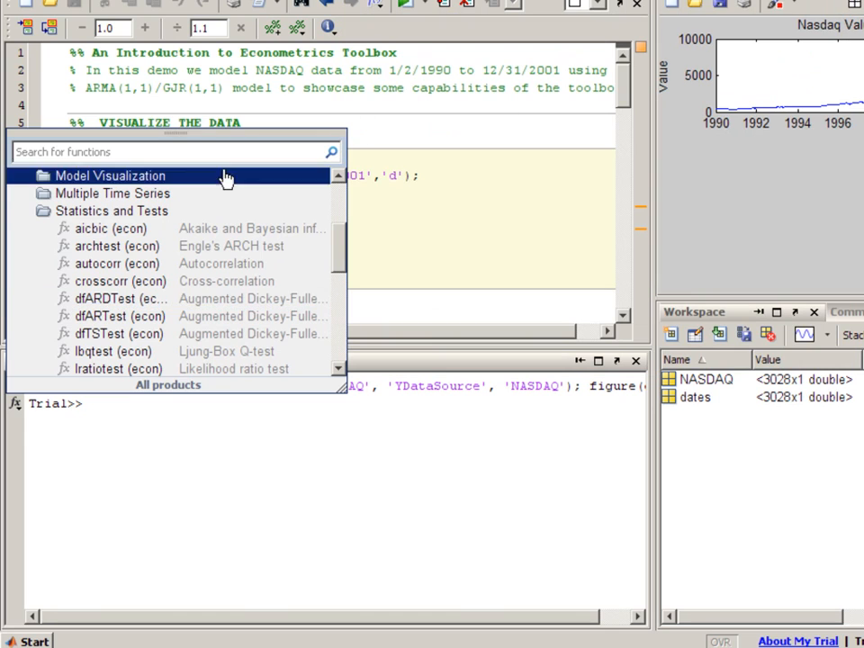
Insert dfARDTest from the function list at the command prompt and run it on the NASDAQ price series
{"action": "double_click", "coordinate": [96, 300]}
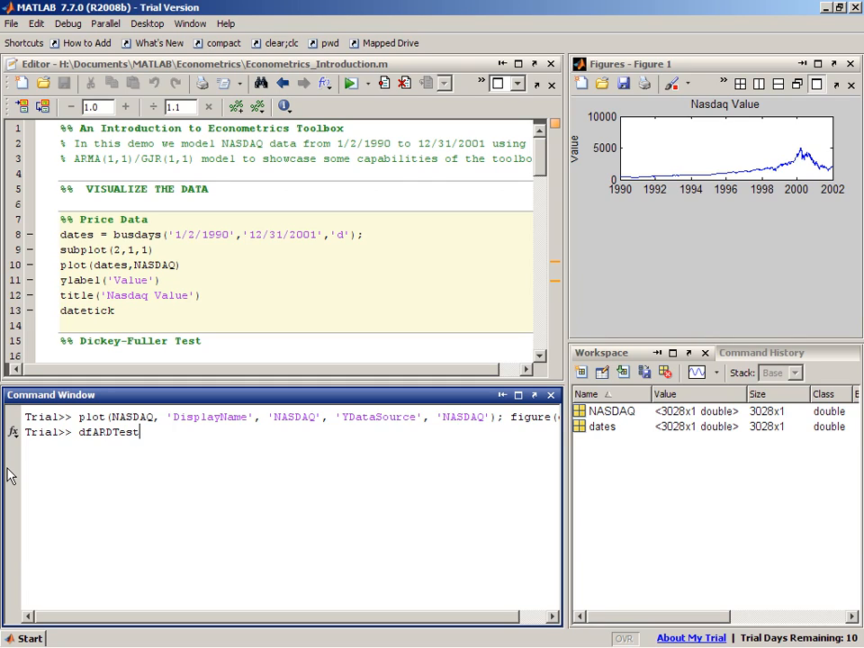
{"action": "type", "text": "(NASDAQ)"}
{"action": "key", "text": "Return"}
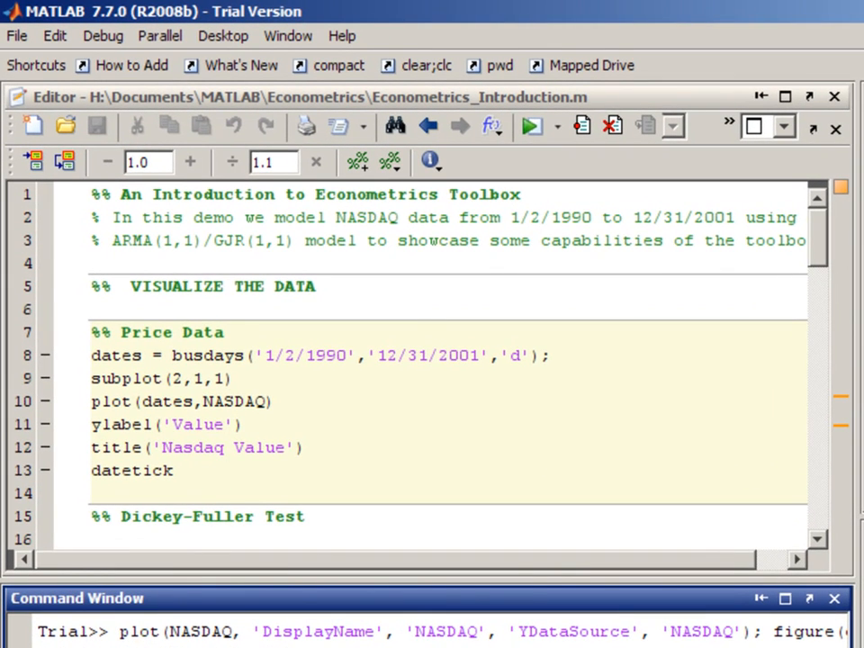
Run the Return Series section to convert prices with price2ret and plot the Nasdaq daily returns
{"action": "left_click", "coordinate": [351, 462]}
{"action": "scroll", "coordinate": [350, 462], "scroll_direction": "down", "scroll_amount": 2}
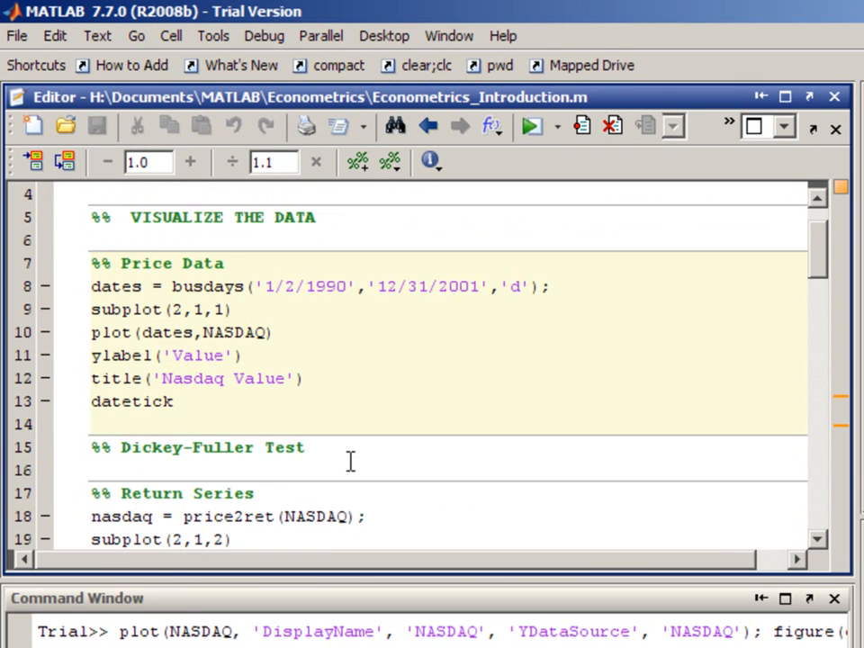
{"action": "scroll", "coordinate": [350, 463], "scroll_direction": "down", "scroll_amount": 1}
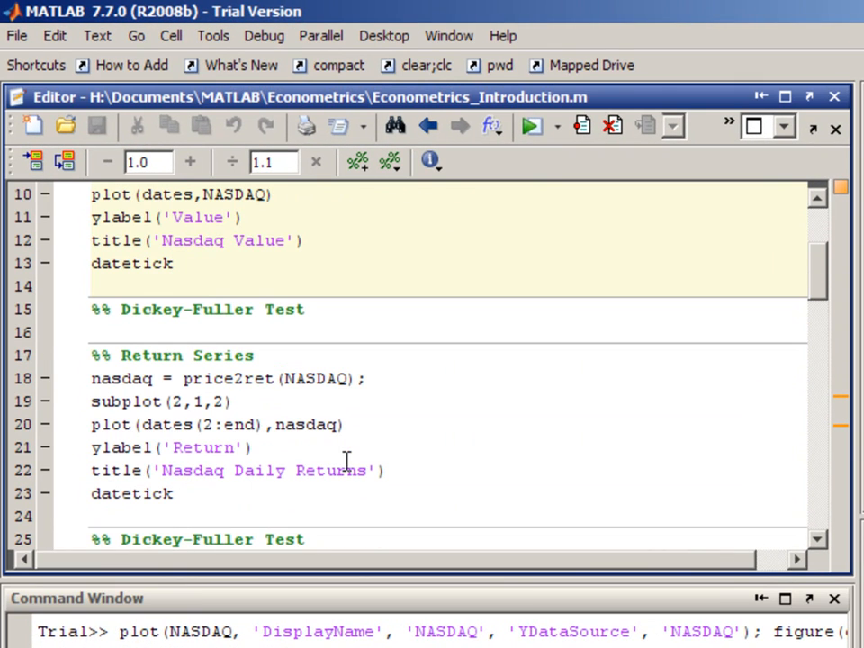
{"action": "left_click", "coordinate": [192, 358]}
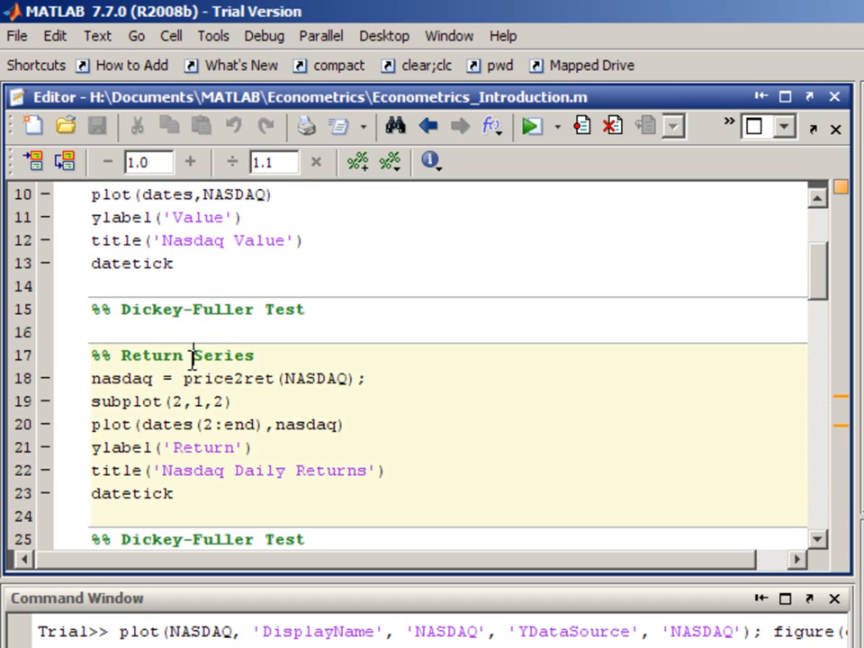
{"action": "double_click", "coordinate": [234, 380]}
{"action": "left_click", "coordinate": [424, 391]}
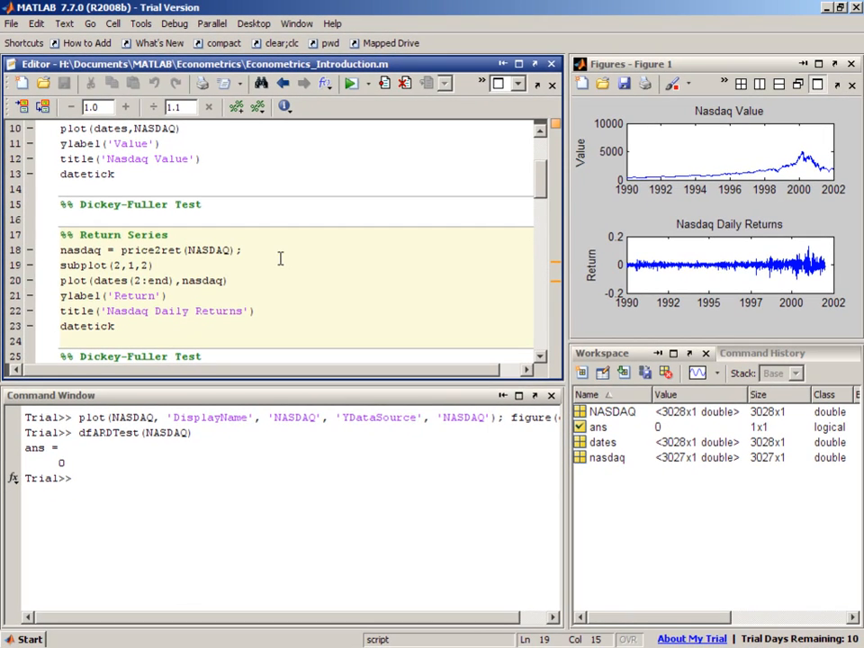
Rerun the Dickey-Fuller test on the return series with the command dfARDTest(nasdaq)
{"action": "scroll", "coordinate": [359, 265], "scroll_direction": "down", "scroll_amount": 2}
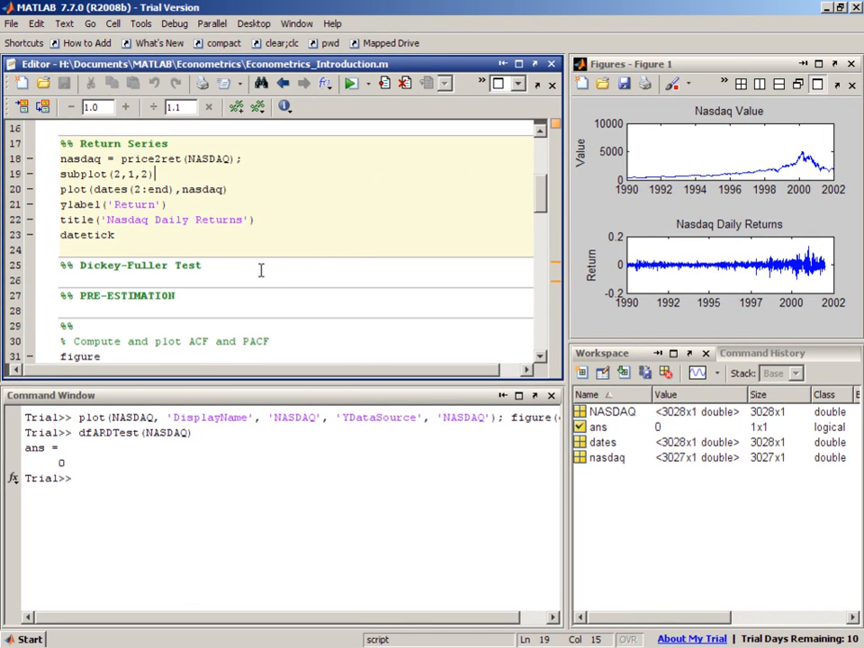
{"action": "left_click", "coordinate": [107, 487]}
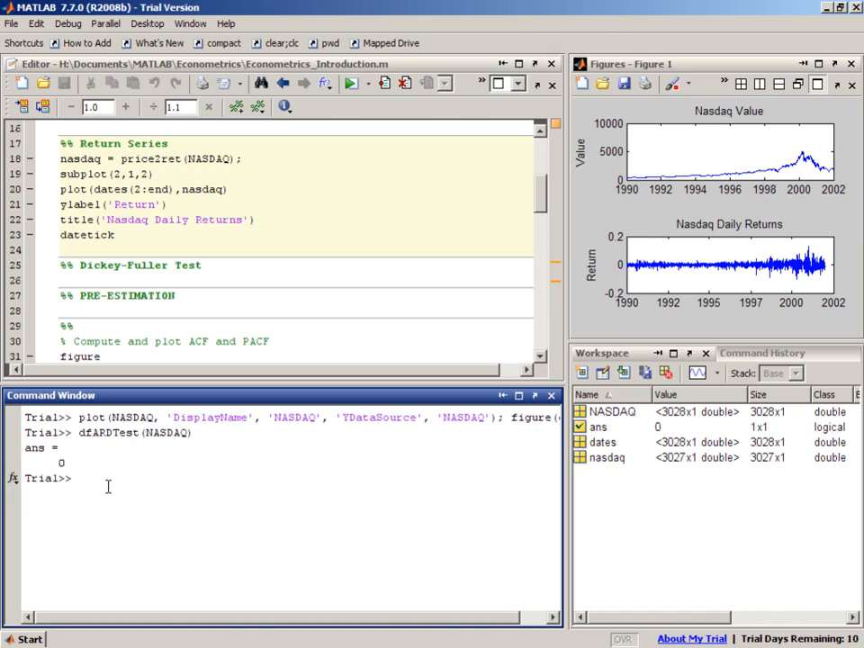
{"action": "key", "text": "Up"}
{"action": "key", "text": "Left"}
{"action": "key", "text": "BackSpace"}
{"action": "key", "text": "BackSpace"}
{"action": "key", "text": "BackSpace"}
{"action": "key", "text": "BackSpace"}
{"action": "key", "text": "BackSpace"}
{"action": "key", "text": "BackSpace"}
{"action": "type", "text": "nasdaq"}
{"action": "key", "text": "Return"}
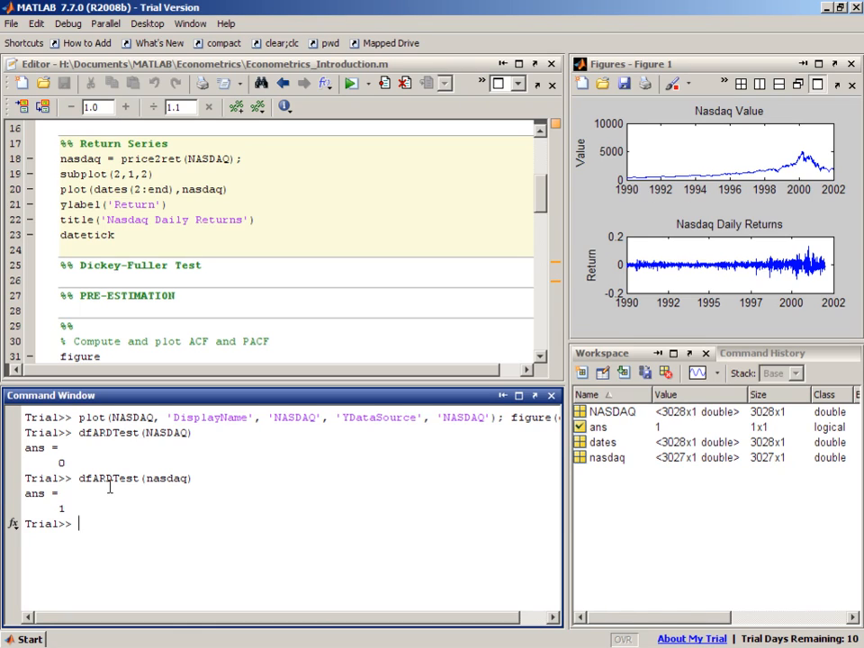
Run the section that computes and plots the ACF and PACF of the raw return series, and close its figure
{"action": "left_click", "coordinate": [244, 307]}
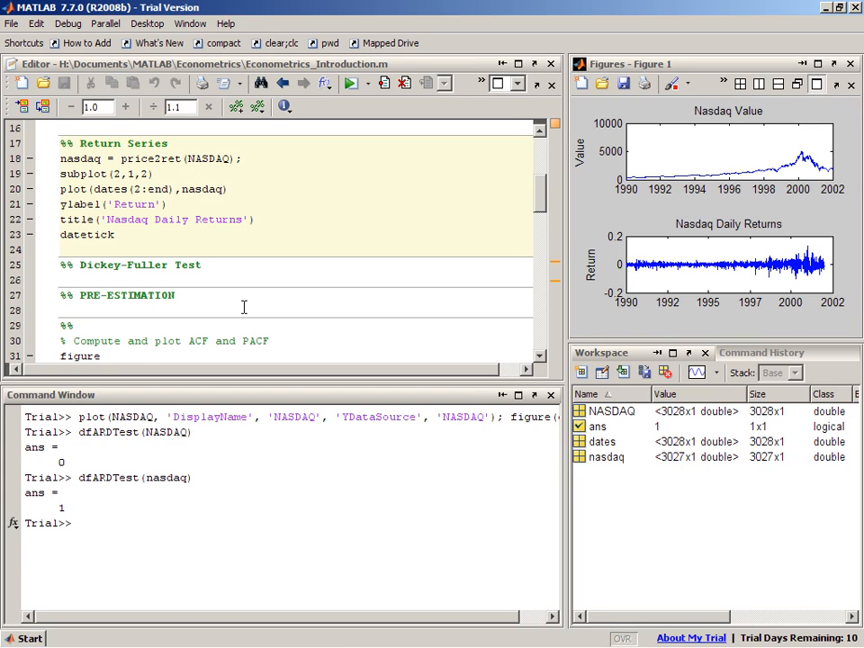
{"action": "scroll", "coordinate": [244, 307], "scroll_direction": "down", "scroll_amount": 1}
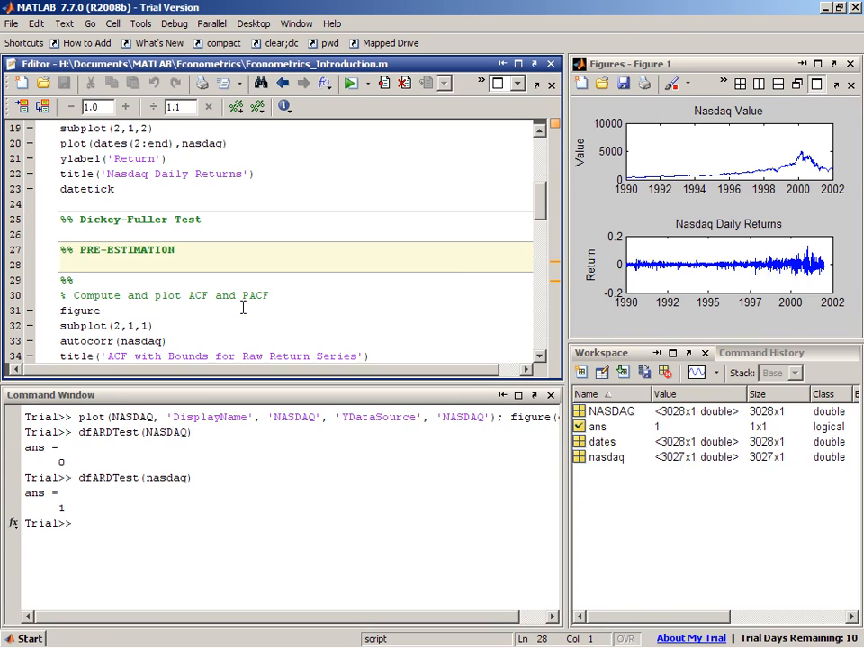
{"action": "left_click", "coordinate": [297, 309]}
{"action": "scroll", "coordinate": [351, 310], "scroll_direction": "down", "scroll_amount": 1}
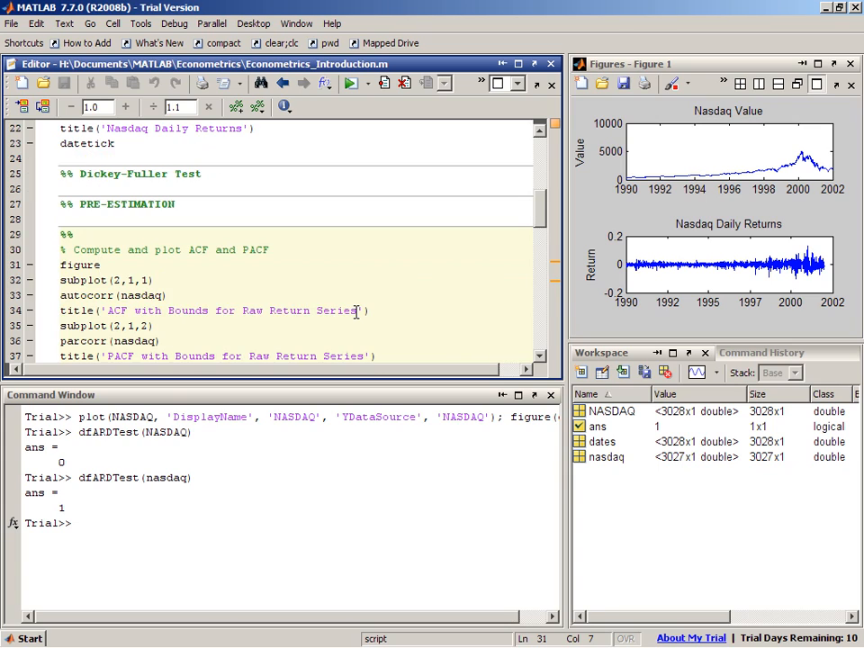
{"action": "scroll", "coordinate": [357, 311], "scroll_direction": "down", "scroll_amount": 1}
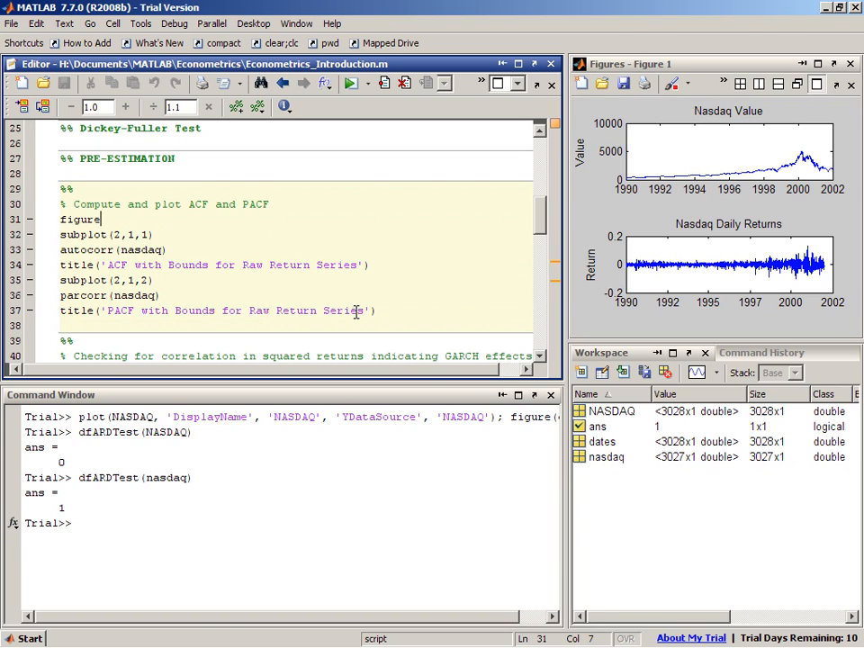
{"action": "double_click", "coordinate": [74, 252]}
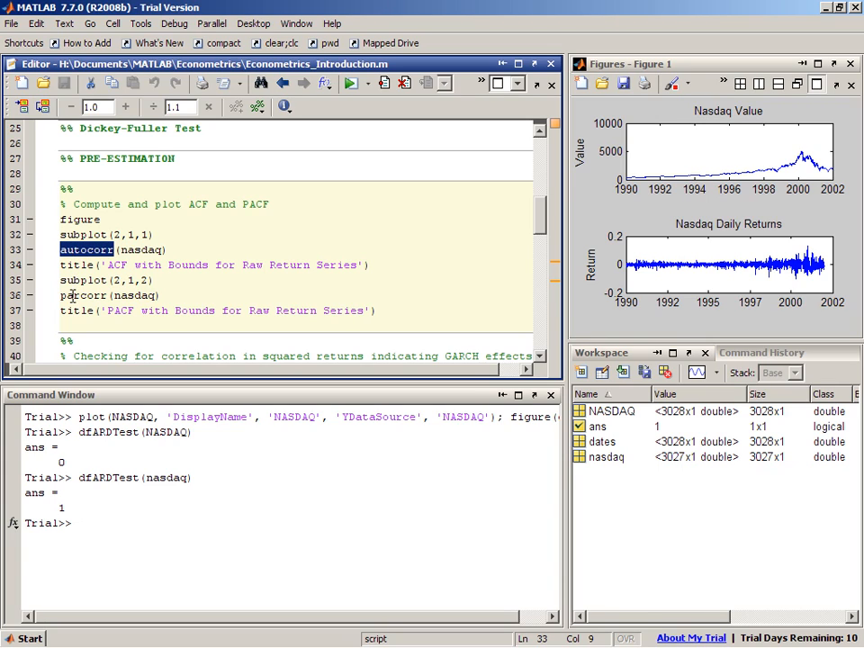
{"action": "double_click", "coordinate": [64, 295]}
{"action": "left_click", "coordinate": [263, 284]}
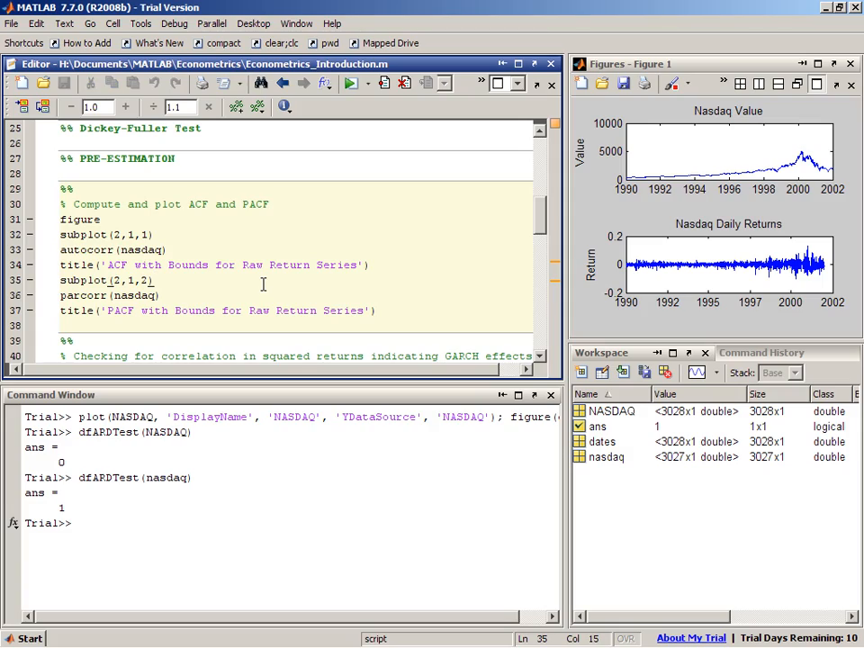
{"action": "key", "text": "ctrl+Return"}
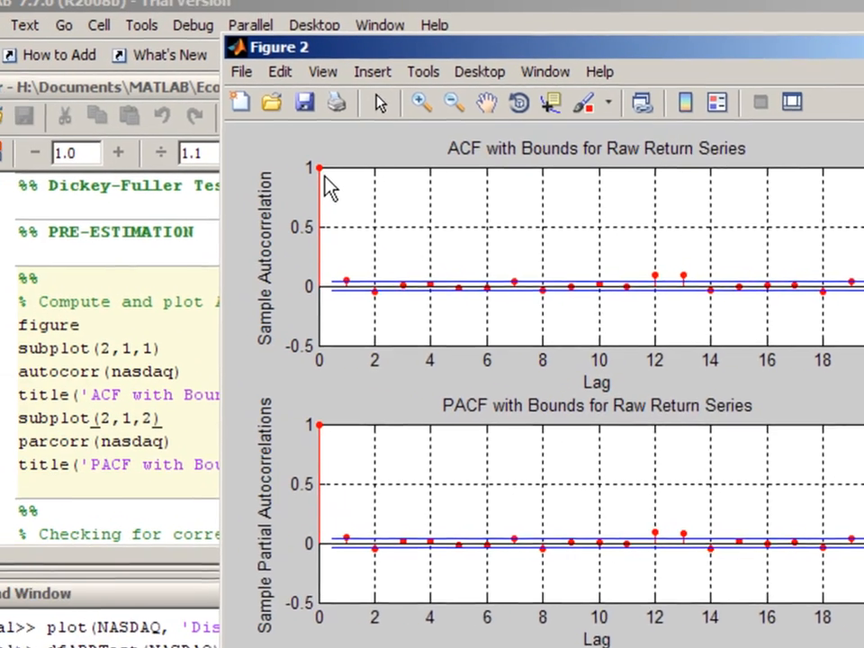
{"action": "left_click", "coordinate": [772, 23]}
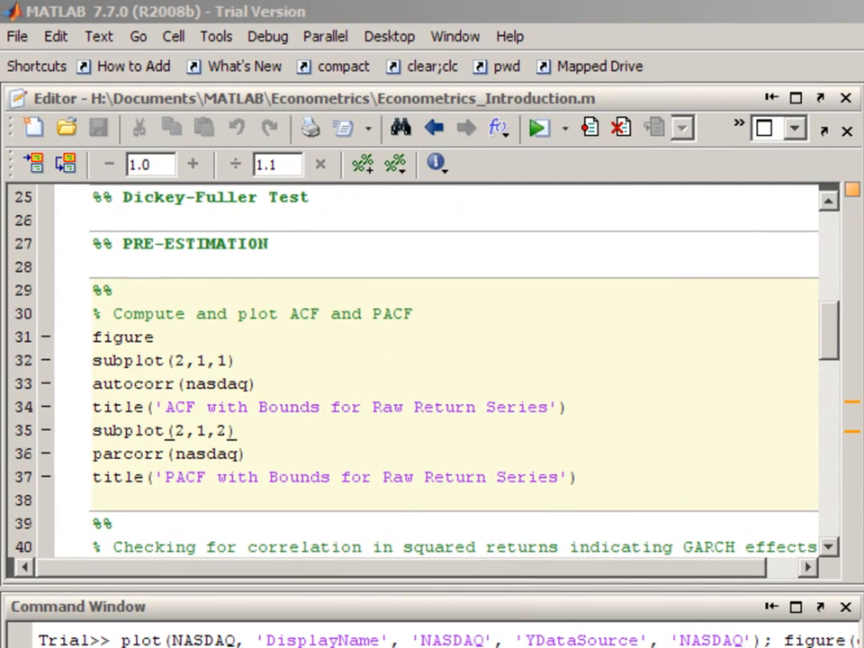
Run the section that plots the ACF and PACF of the squared returns to check for GARCH effects, and close its figure
{"action": "left_click", "coordinate": [640, 365]}
{"action": "scroll", "coordinate": [640, 366], "scroll_direction": "down", "scroll_amount": 3}
{"action": "left_click", "coordinate": [568, 407]}
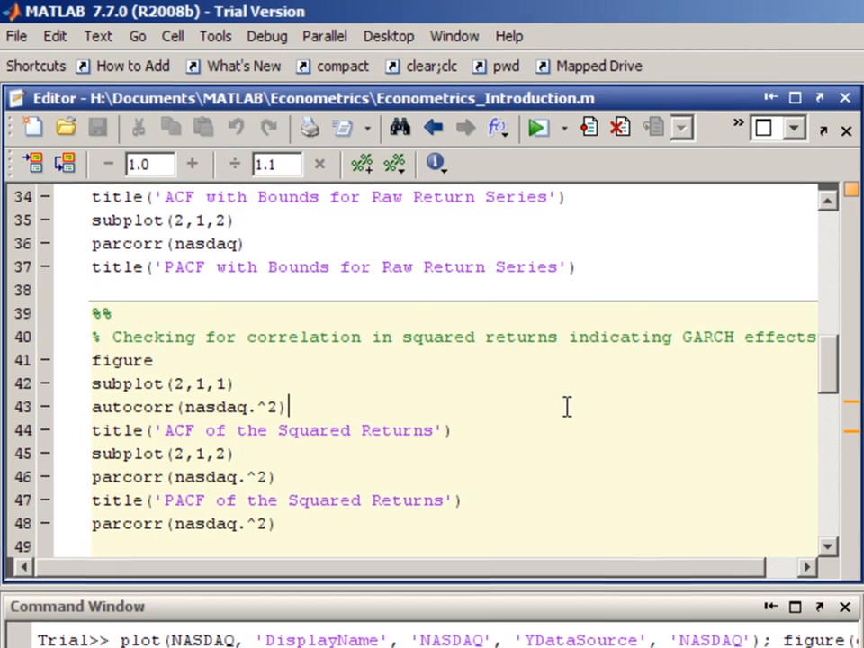
{"action": "key", "text": "ctrl+Return"}
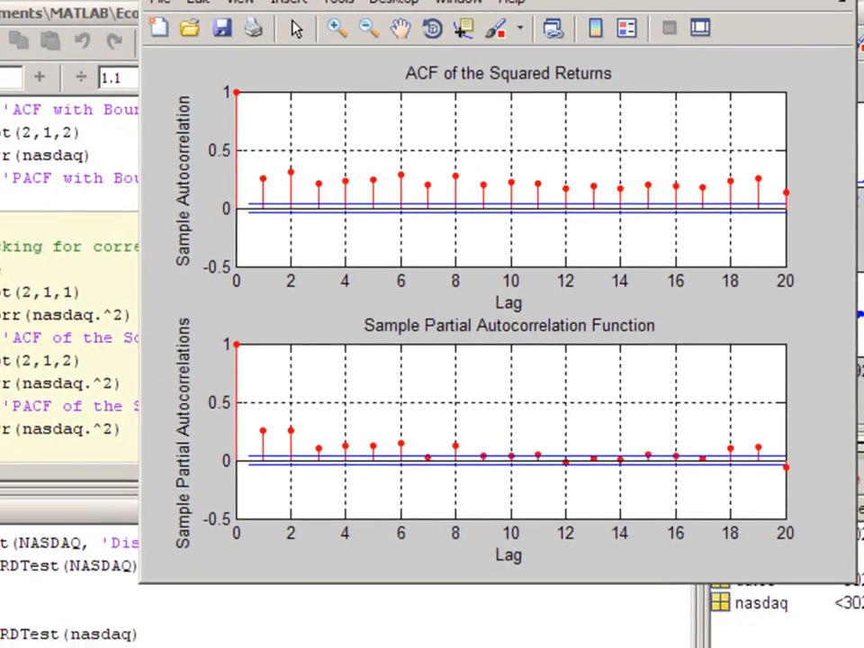
{"action": "left_click", "coordinate": [785, 16]}
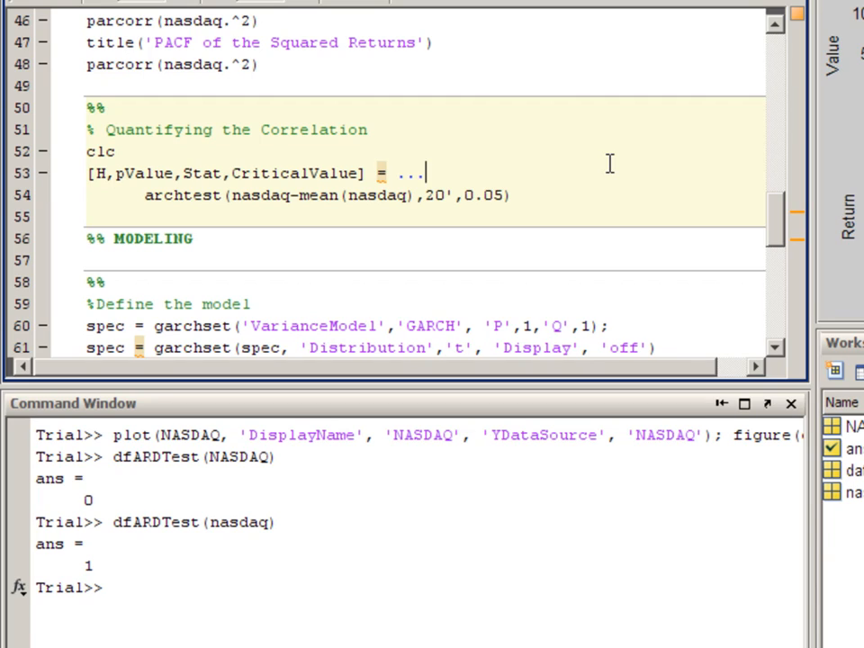
Run the Quantifying the Correlation section to apply archtest to the mean-adjusted returns, and highlight the resulting H value
{"action": "double_click", "coordinate": [218, 194]}
{"action": "key", "text": "ctrl+Return"}
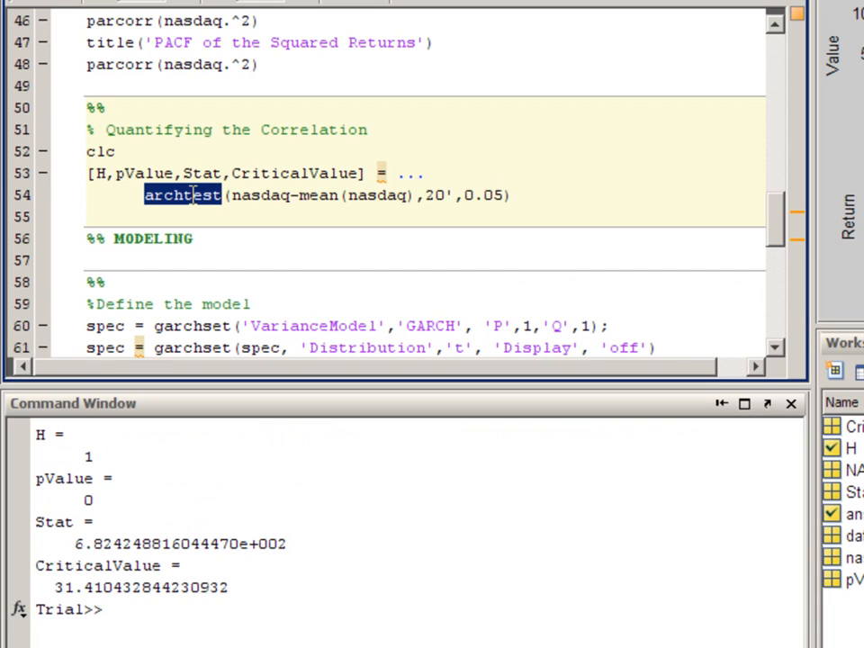
{"action": "double_click", "coordinate": [87, 459]}
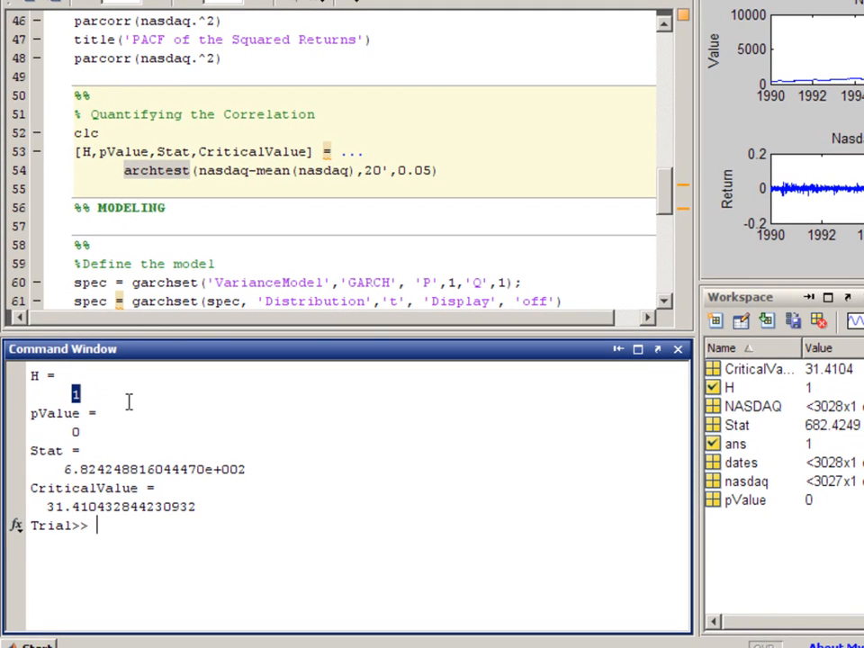
{"action": "left_click", "coordinate": [275, 394]}
Run the Define the model section to create a GARCH(1,1) specification with a t distribution using garchset
{"action": "left_click", "coordinate": [163, 245]}
{"action": "scroll", "coordinate": [165, 247], "scroll_direction": "down", "scroll_amount": 1}
{"action": "double_click", "coordinate": [165, 229]}
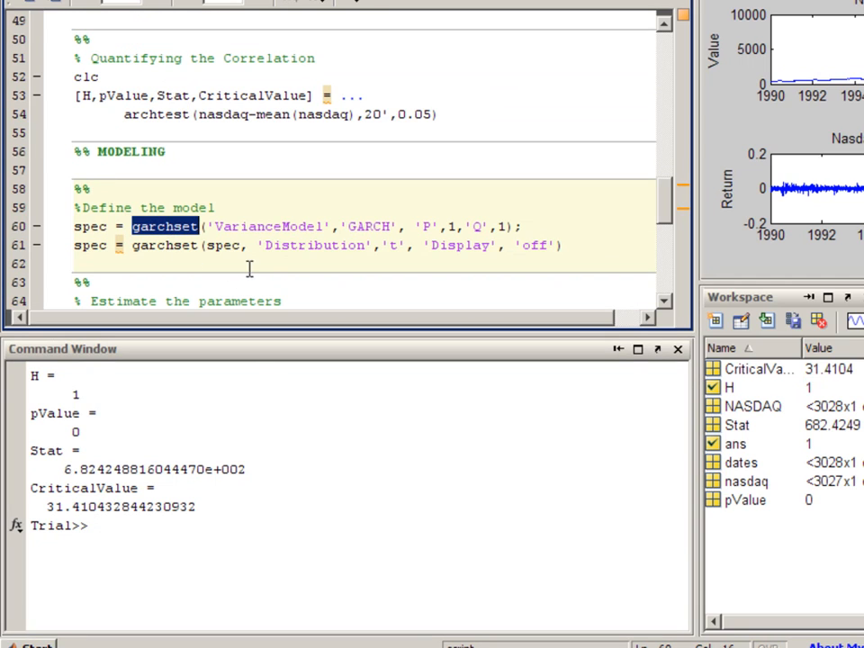
{"action": "left_click_drag", "start_coordinate": [259, 247], "coordinate": [407, 244]}
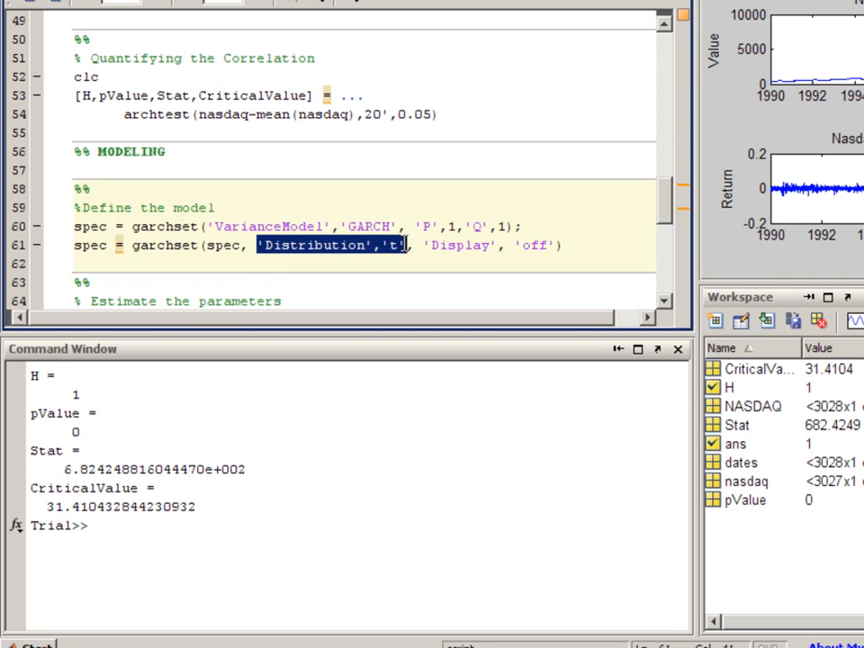
{"action": "left_click_drag", "start_coordinate": [215, 226], "coordinate": [281, 222]}
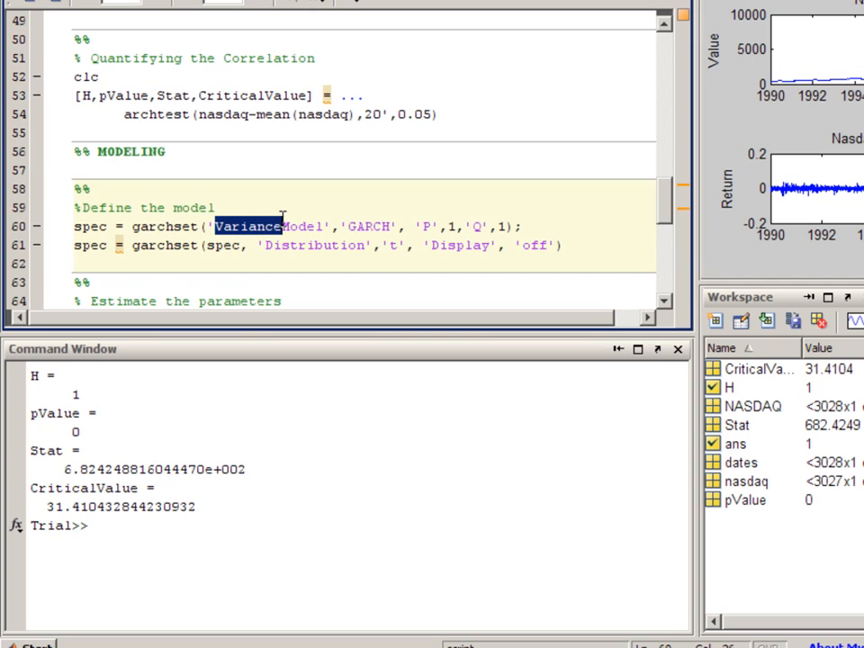
{"action": "key", "text": "ctrl+Return"}
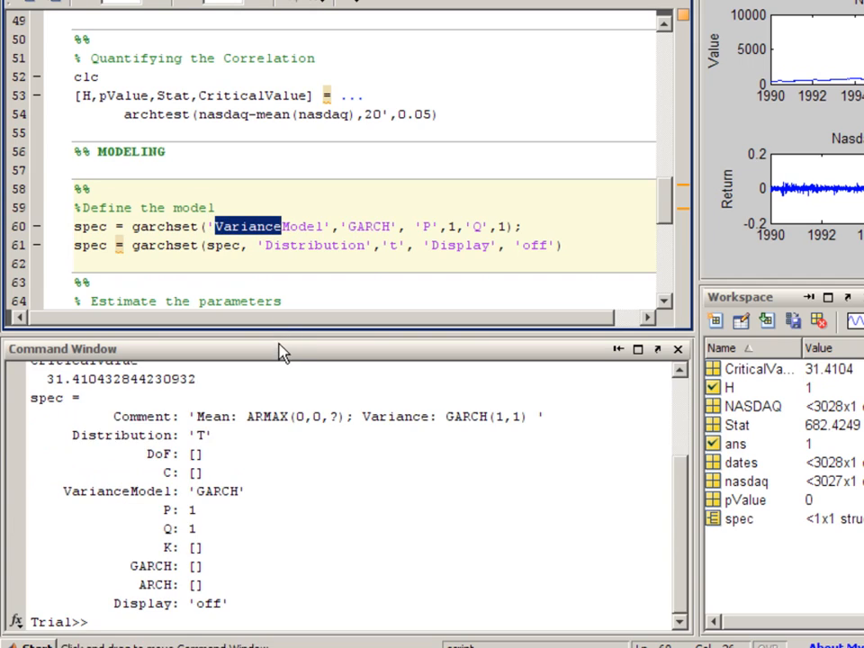
{"action": "left_click", "coordinate": [280, 354]}
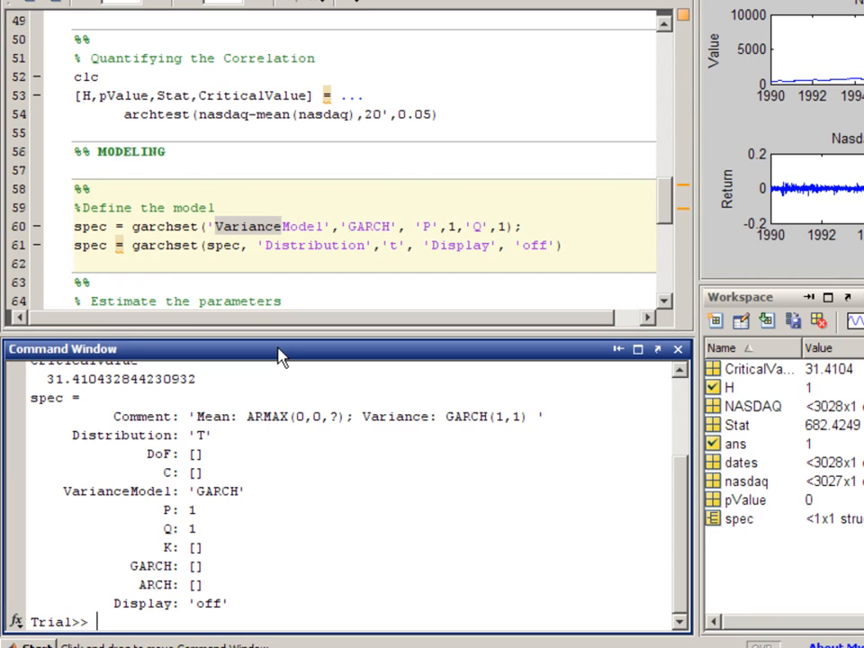
Run the Estimate the parameters section to fit the specification to the nasdaq returns with garchfit and display the results with garchdisp
{"action": "left_click", "coordinate": [323, 258]}
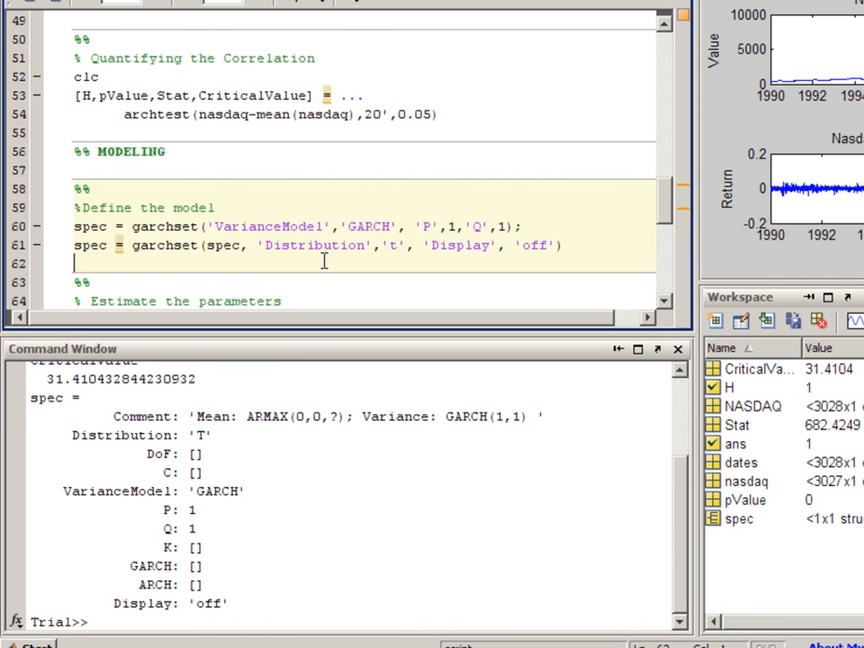
{"action": "scroll", "coordinate": [323, 258], "scroll_direction": "down", "scroll_amount": 2}
{"action": "left_click", "coordinate": [322, 259]}
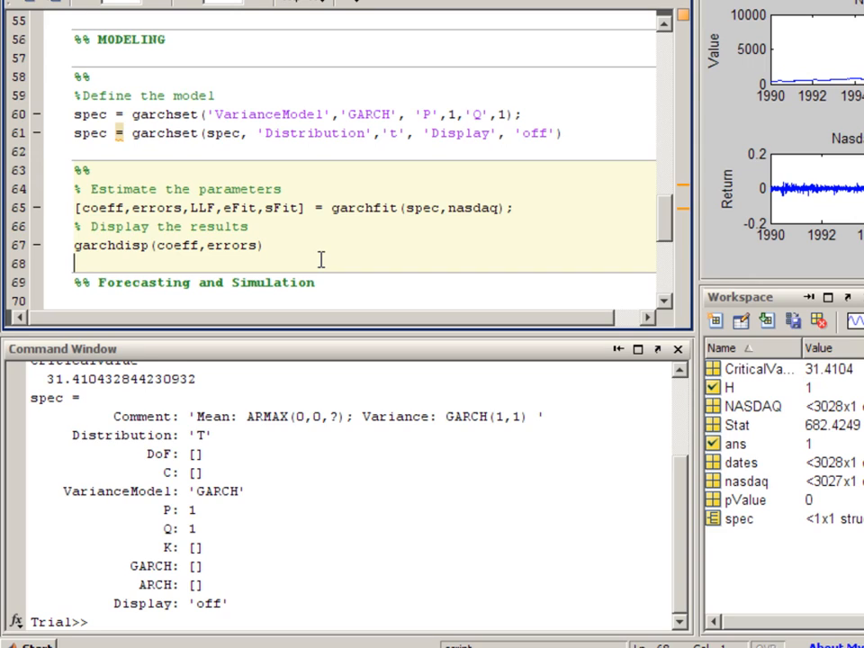
{"action": "double_click", "coordinate": [350, 210]}
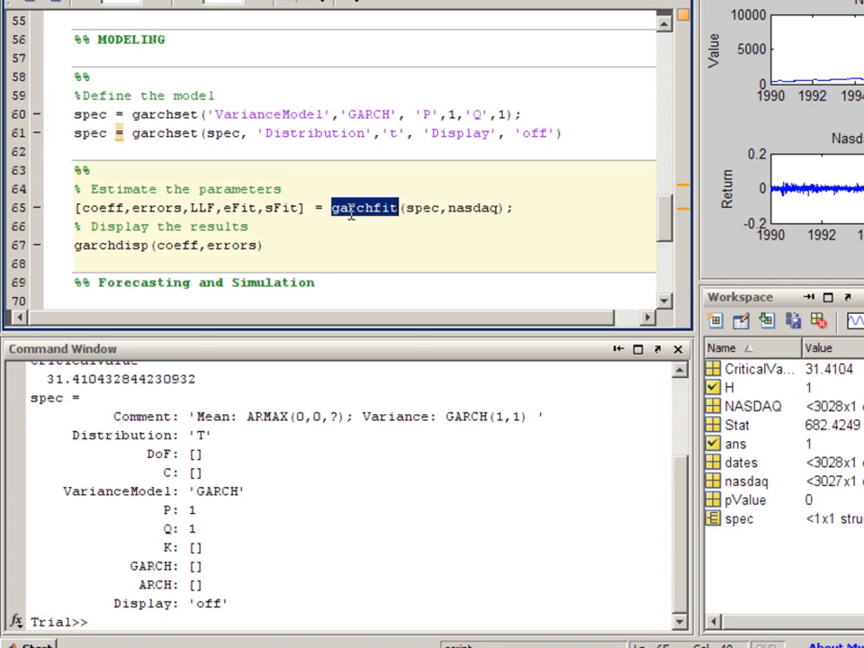
{"action": "left_click", "coordinate": [135, 247]}
{"action": "double_click", "coordinate": [104, 248]}
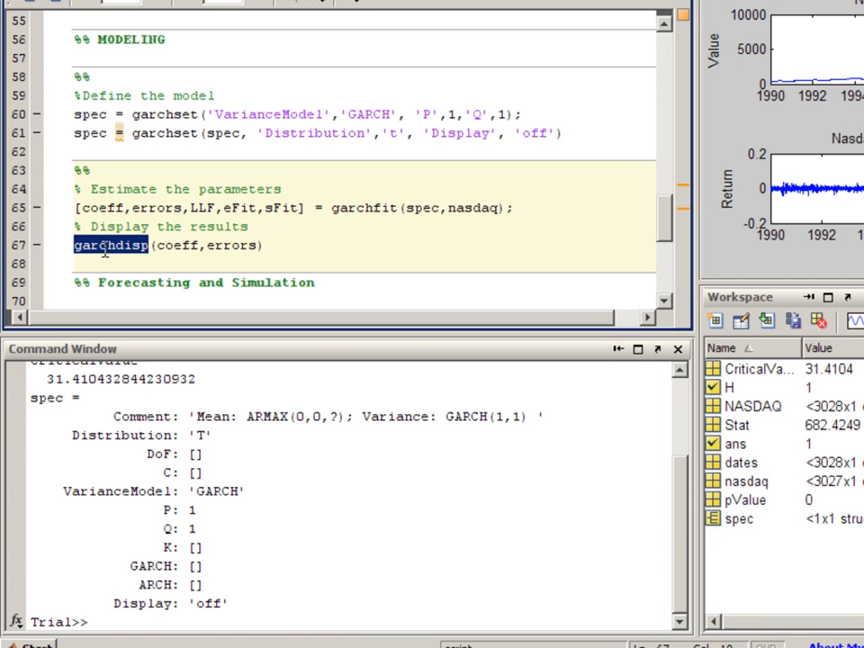
{"action": "key", "text": "ctrl+Return"}
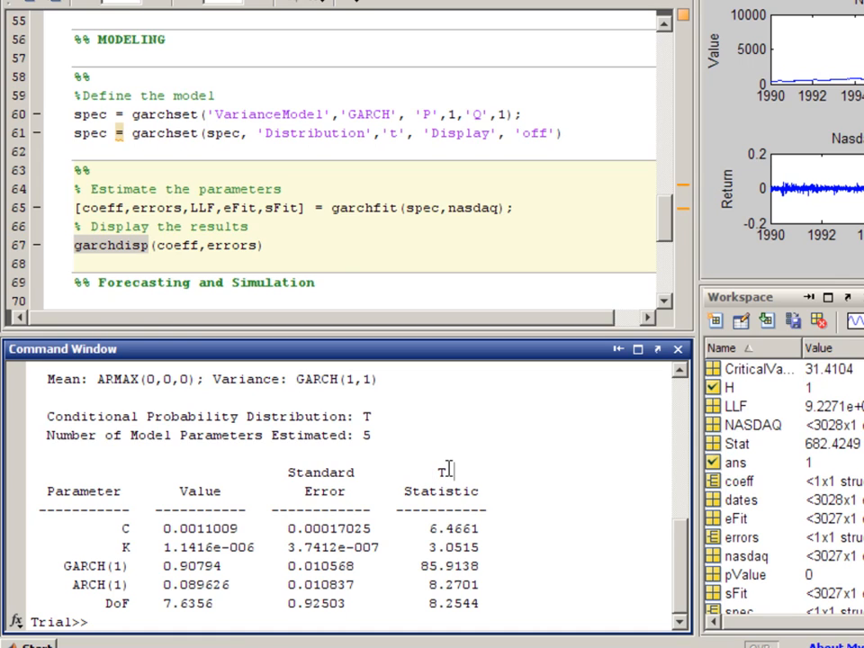
Run the Forecasting section to predict volatility and mean returns with garchpred over a horizon of 30
{"action": "left_click", "coordinate": [343, 283]}
{"action": "scroll", "coordinate": [343, 283], "scroll_direction": "down", "scroll_amount": 4}
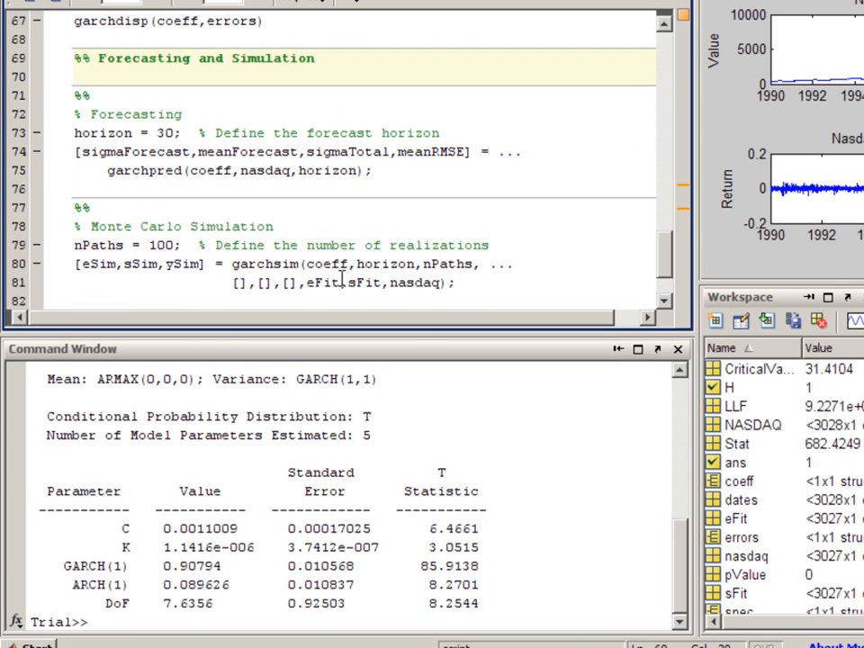
{"action": "left_click", "coordinate": [174, 152]}
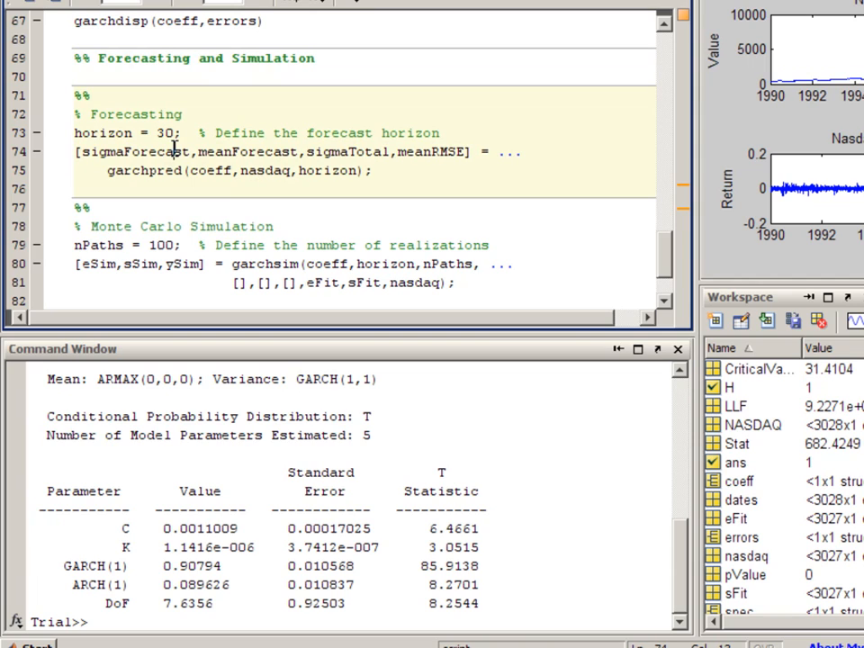
{"action": "key", "text": "ctrl+Return"}
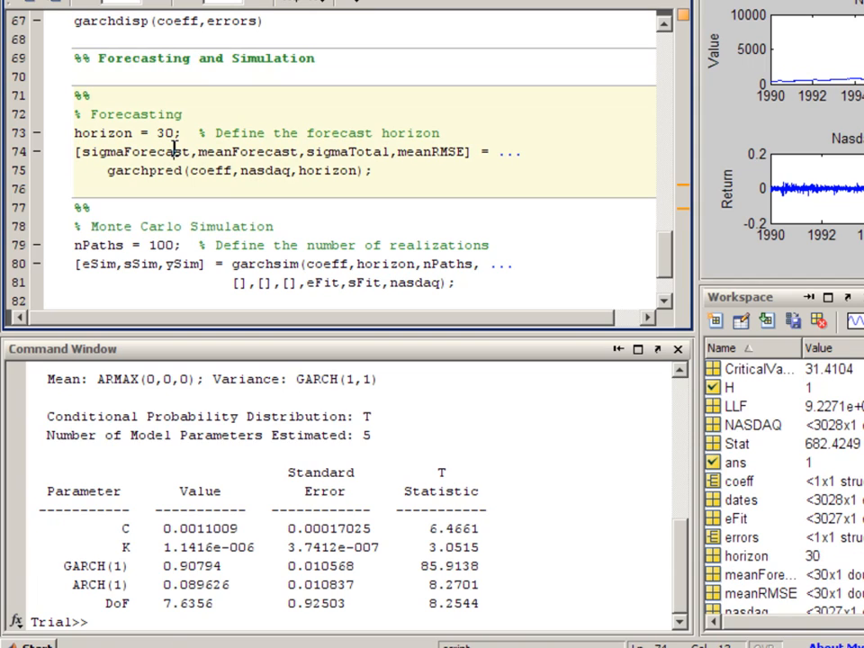
Run the Monte Carlo Simulation section to simulate 100 paths with garchsim and plot the simulated NASDAQ values
{"action": "double_click", "coordinate": [239, 265]}
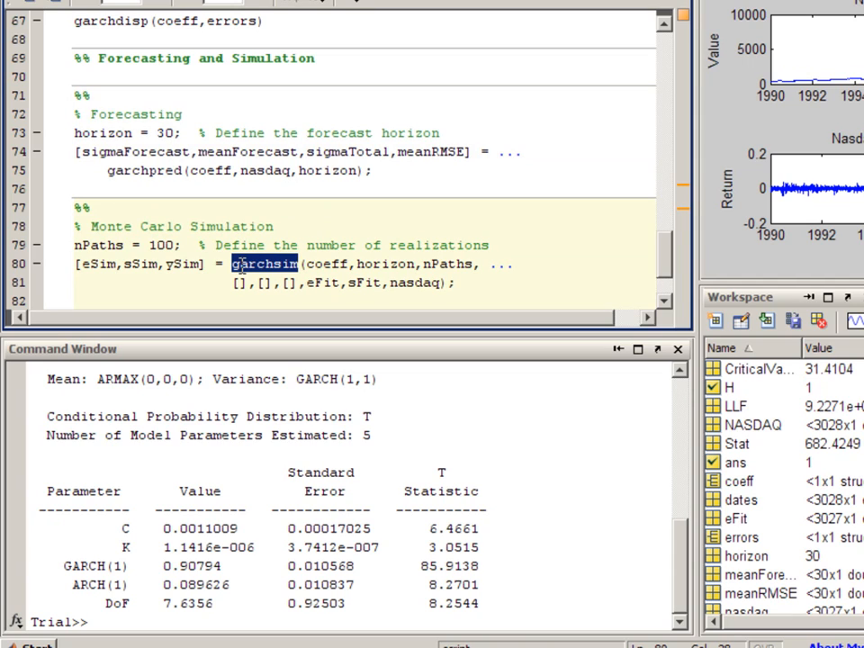
{"action": "left_click", "coordinate": [240, 263]}
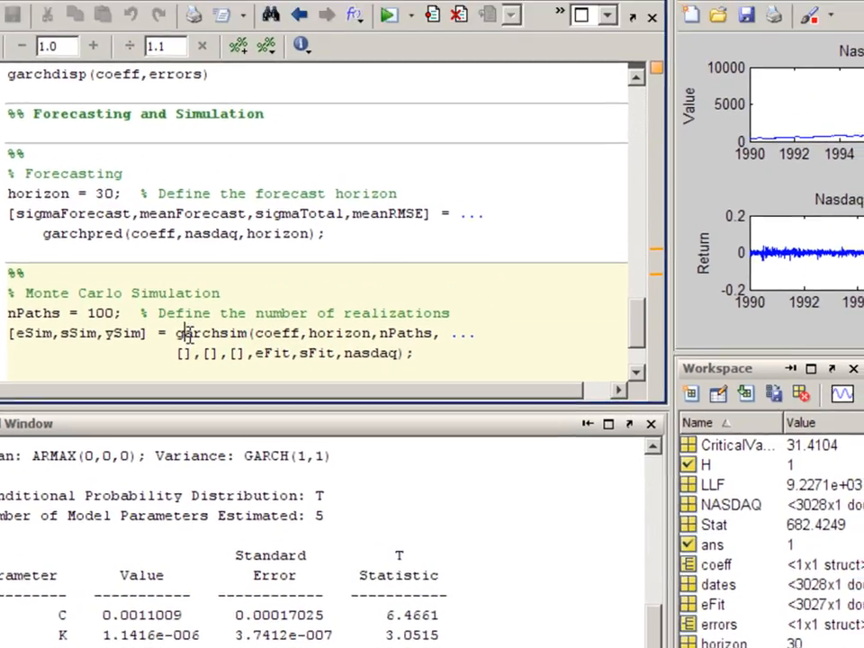
{"action": "key", "text": "ctrl+Return"}
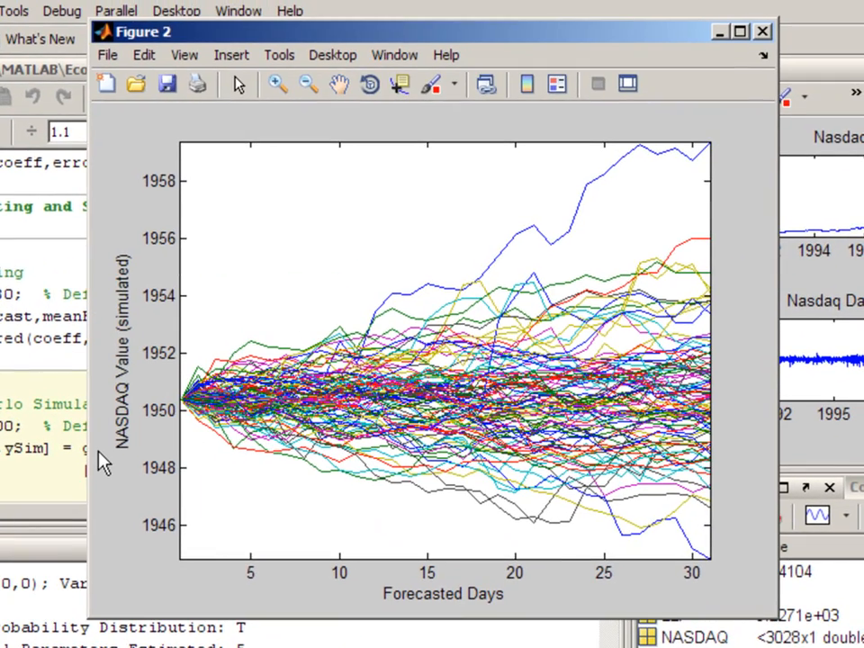